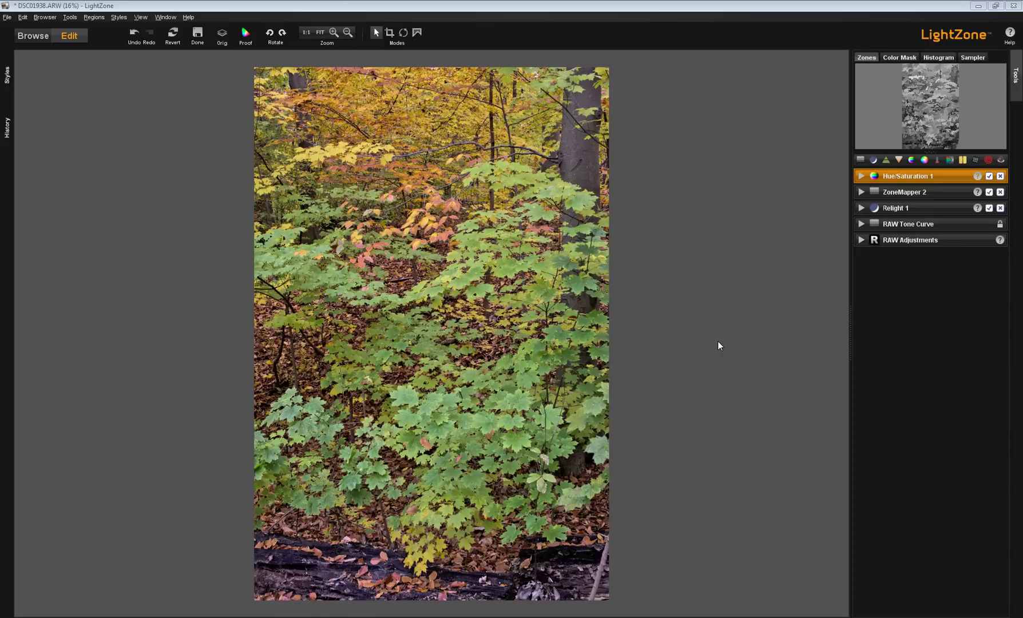
Add a Gaussian Blur tool, try a larger radius, then bring it back to 3.0
double_click(910, 176)
click(899, 161)
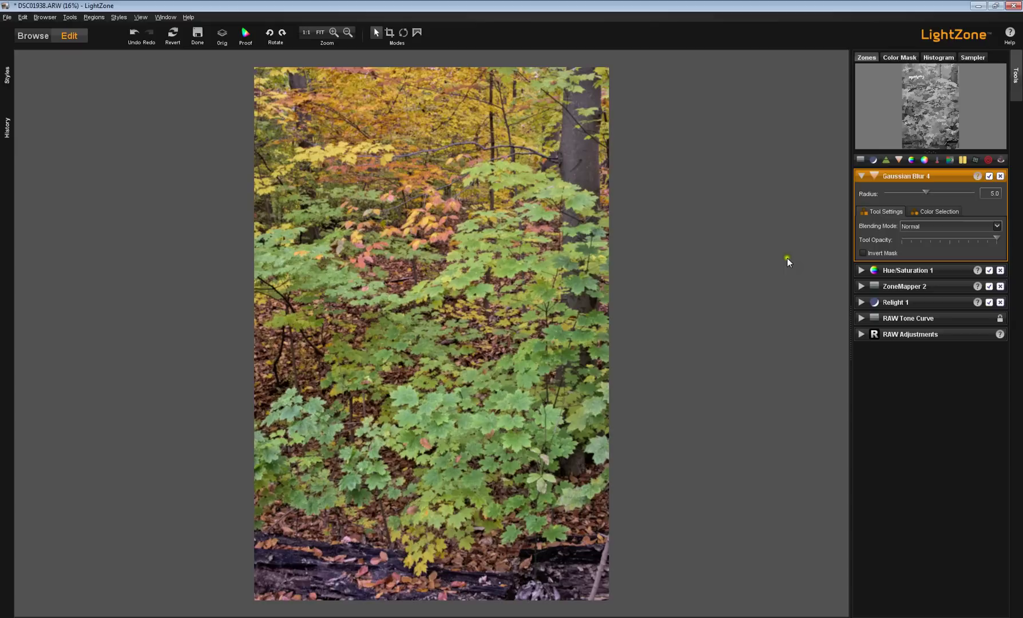
click(924, 193)
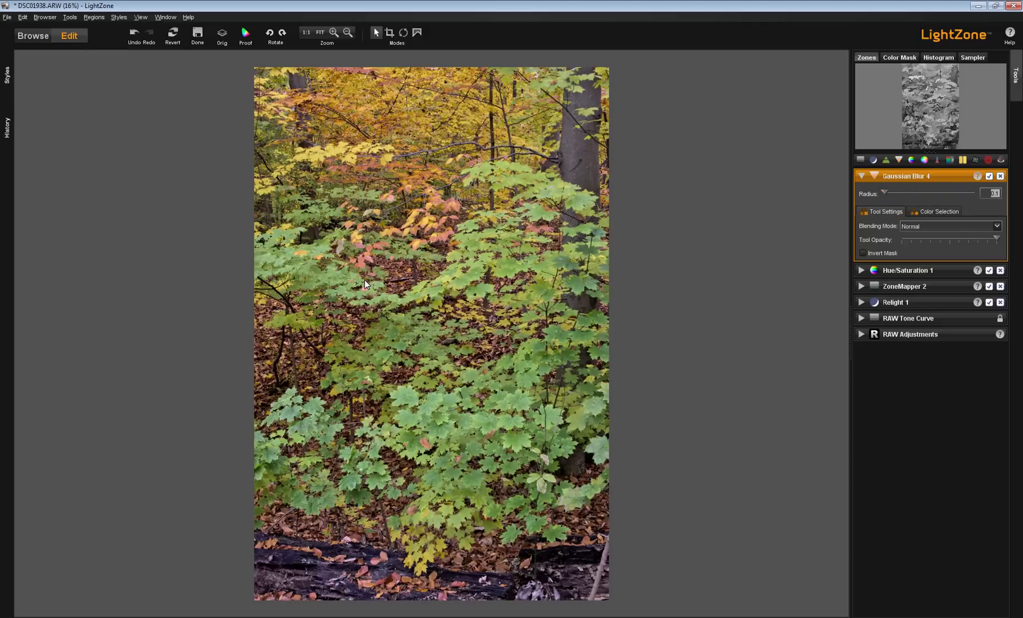
click(881, 236)
drag(918, 193, 973, 195)
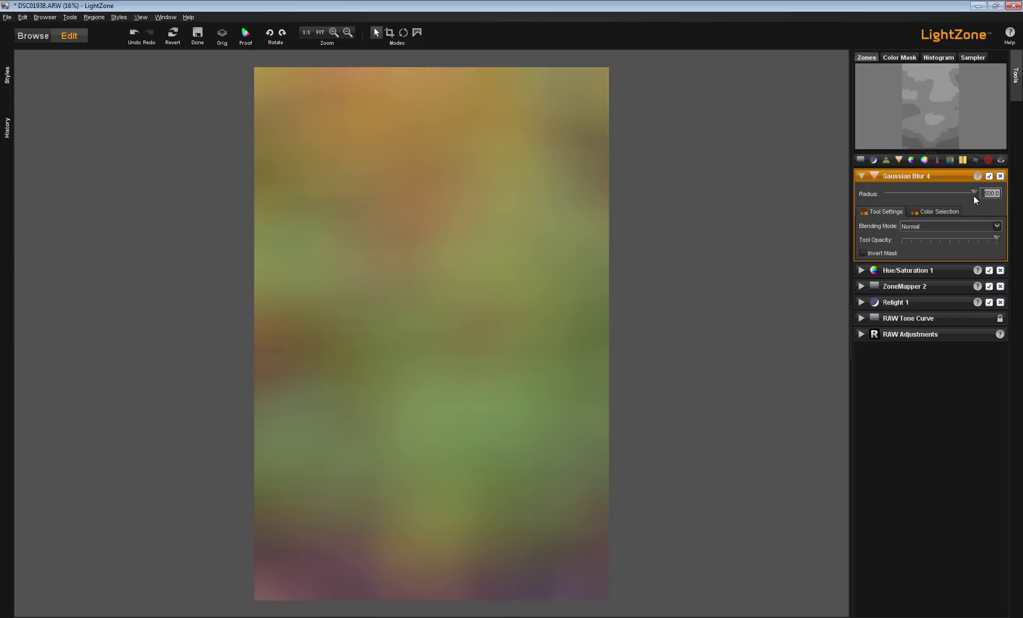
drag(973, 190, 923, 193)
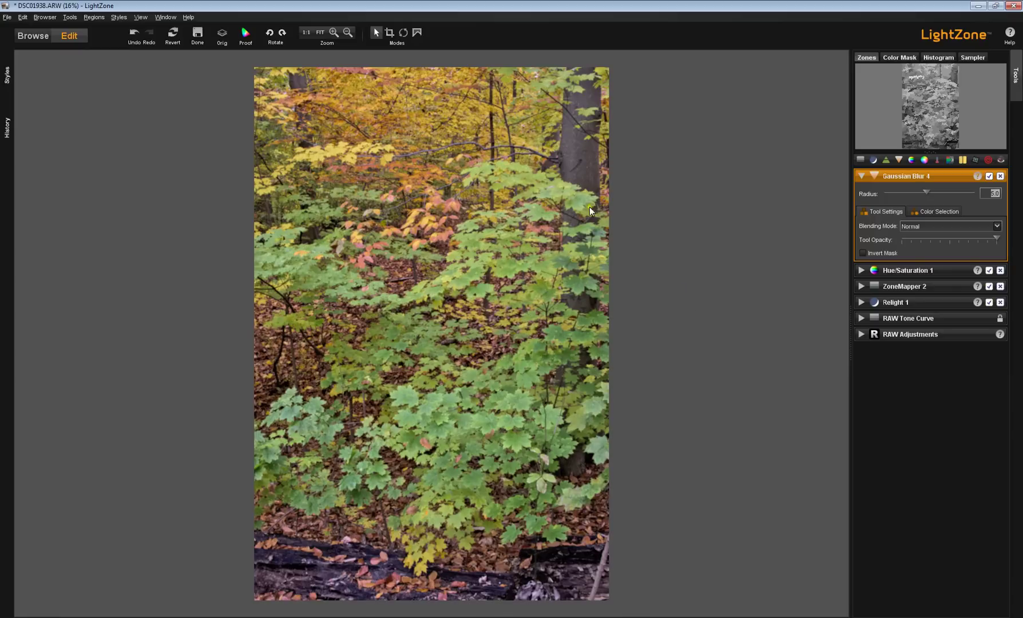
Zoom out and start a polygon region from the top-left down along the leaves' upper edge
click(347, 33)
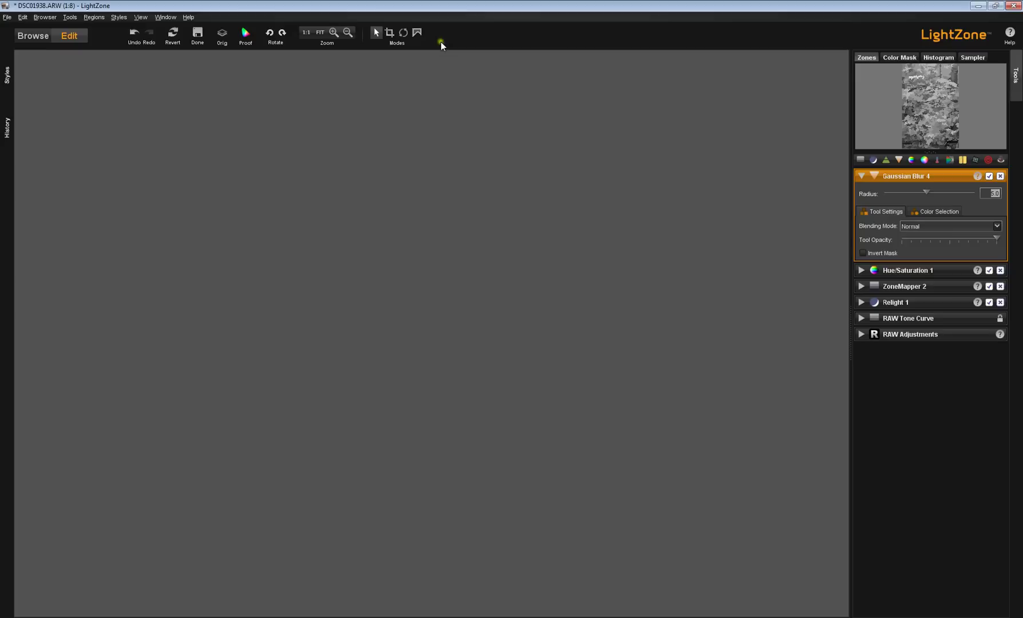
click(417, 33)
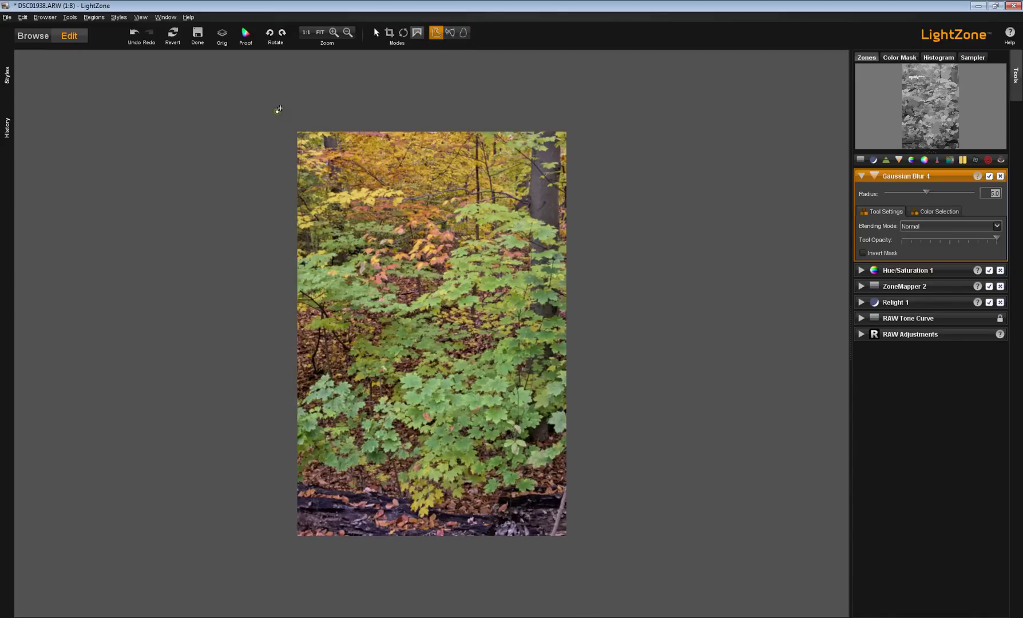
click(279, 109)
click(278, 251)
click(410, 302)
click(448, 276)
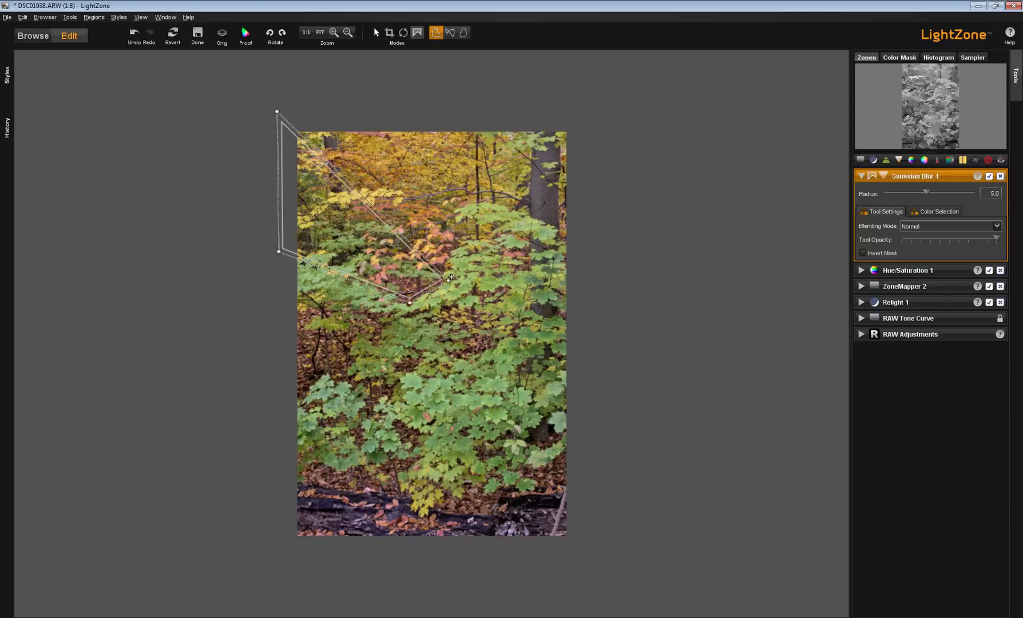
click(485, 235)
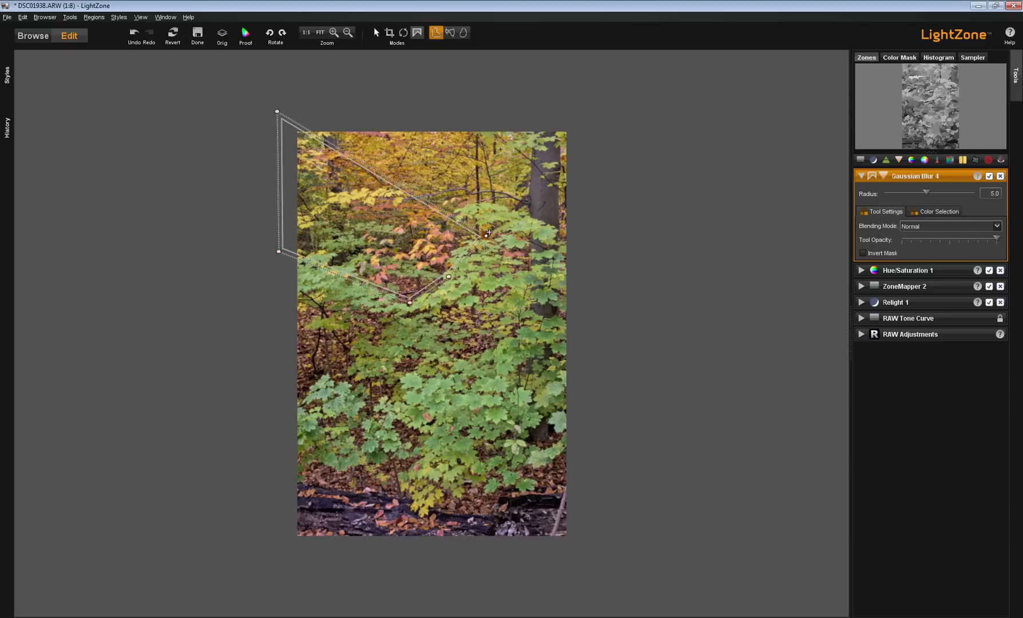
Finish the polygon around the top leaf cluster and the right side, then feather its top edge
click(502, 224)
click(462, 219)
click(472, 199)
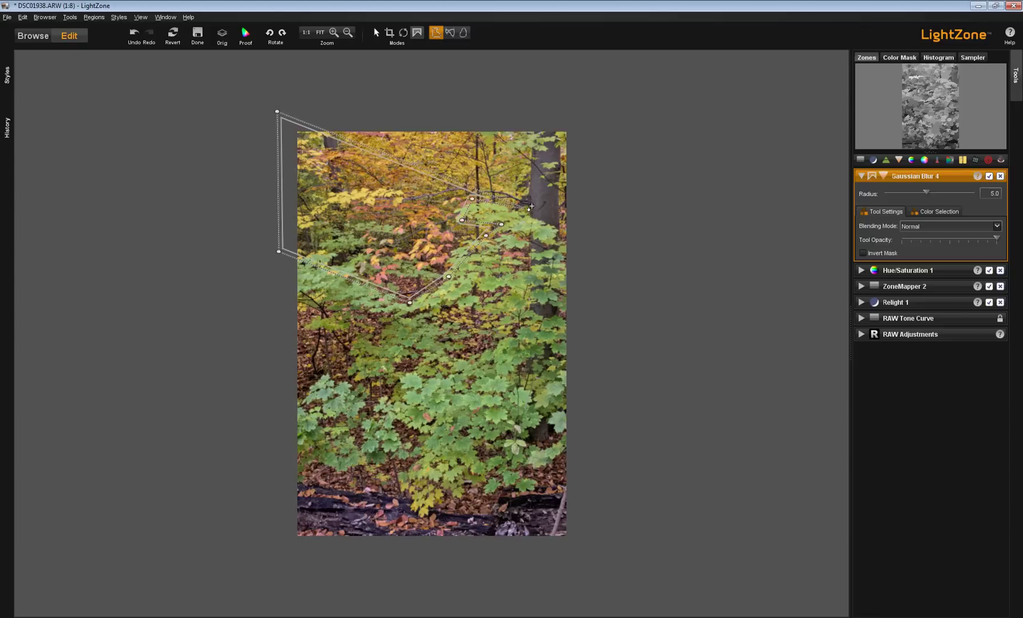
click(532, 208)
click(578, 234)
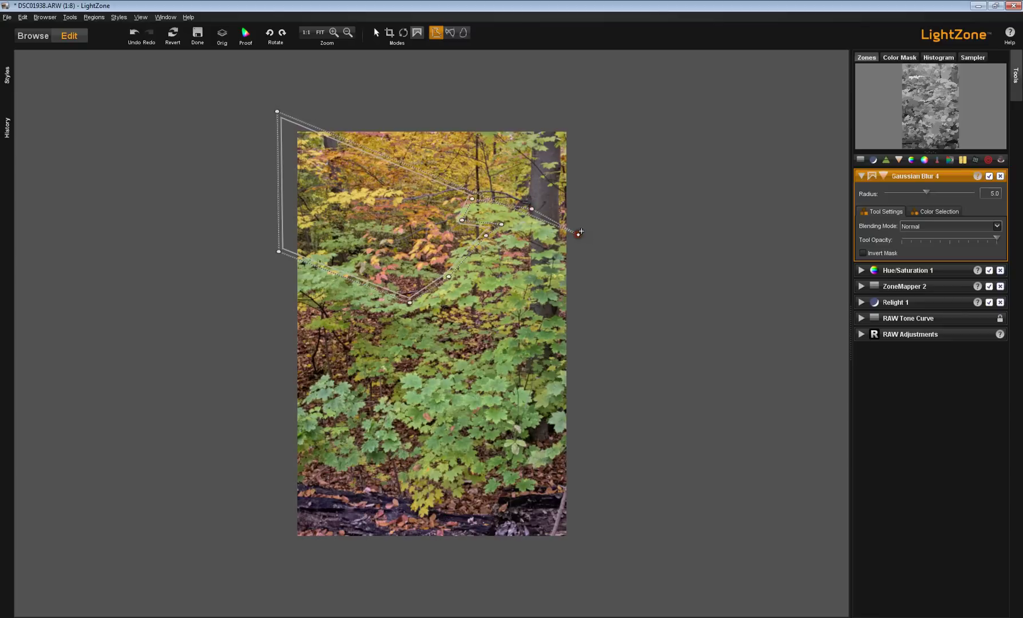
click(581, 140)
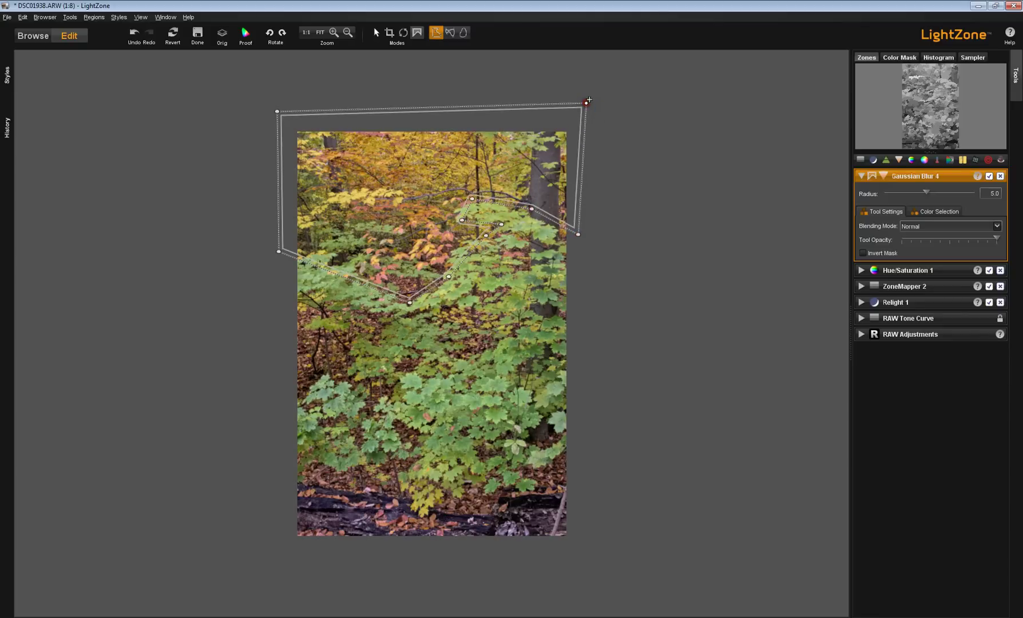
double_click(586, 102)
click(438, 115)
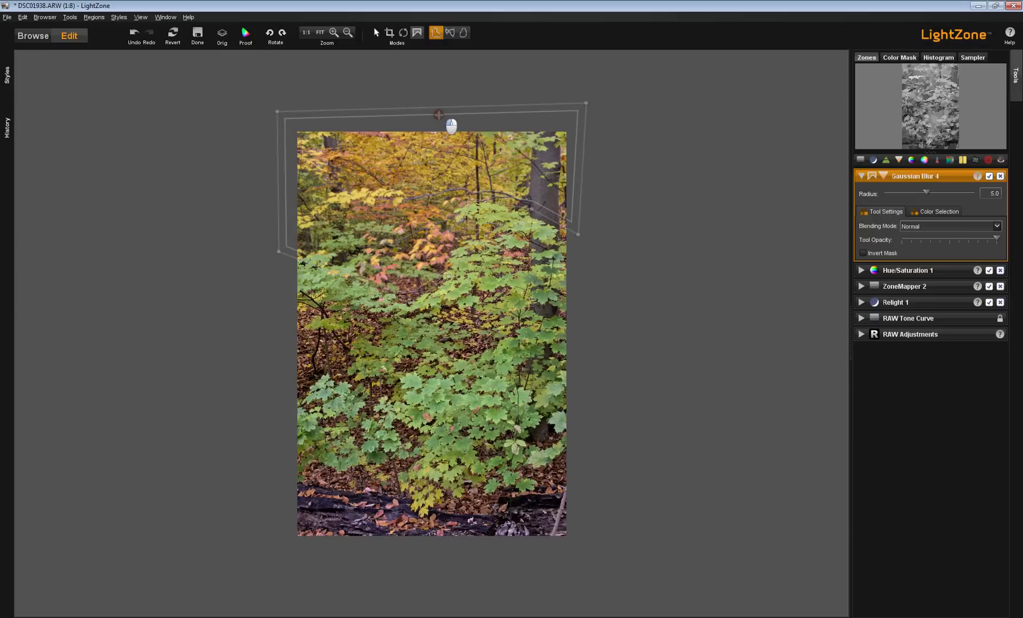
drag(438, 114, 438, 117)
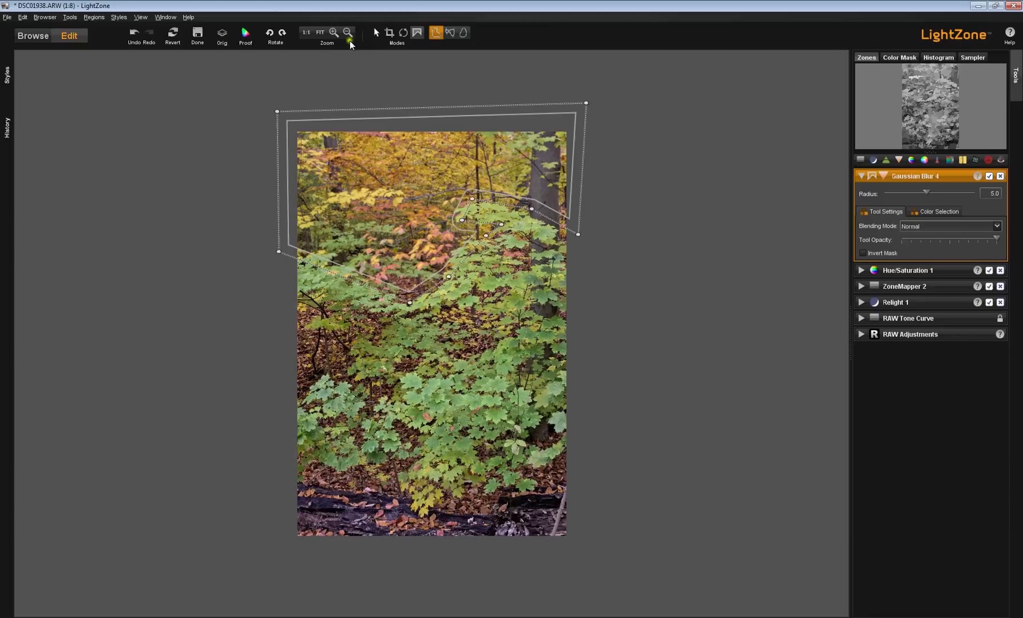
Fit the photo to the view, hide the region outlines, and raise the blur radius to about 10
click(320, 32)
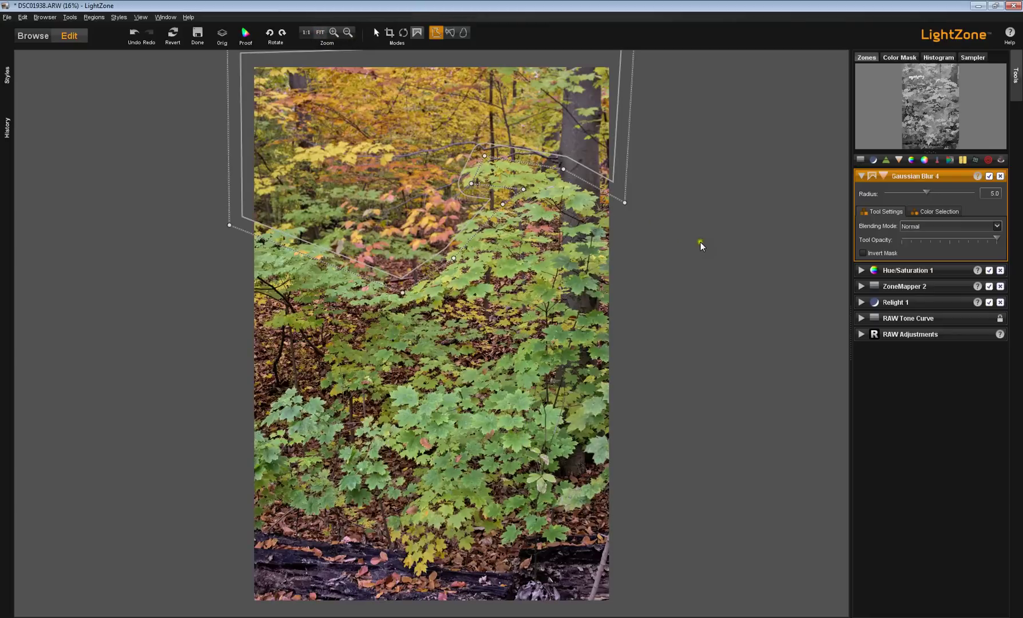
click(721, 249)
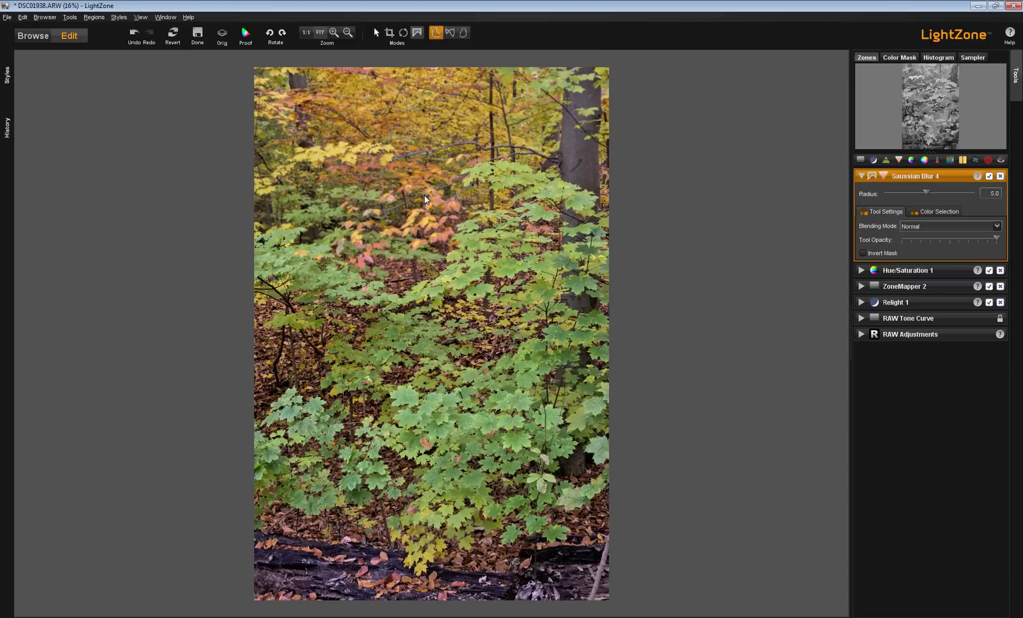
click(927, 193)
drag(928, 194, 940, 197)
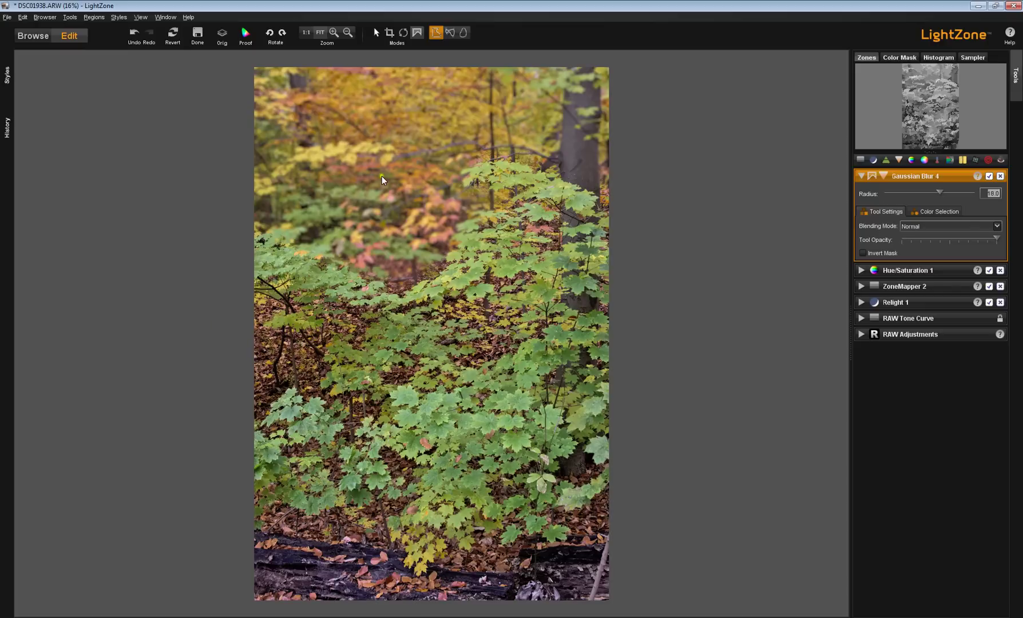
Start a second polygon region left of the photo, tracing around the left-hand leaves
click(222, 292)
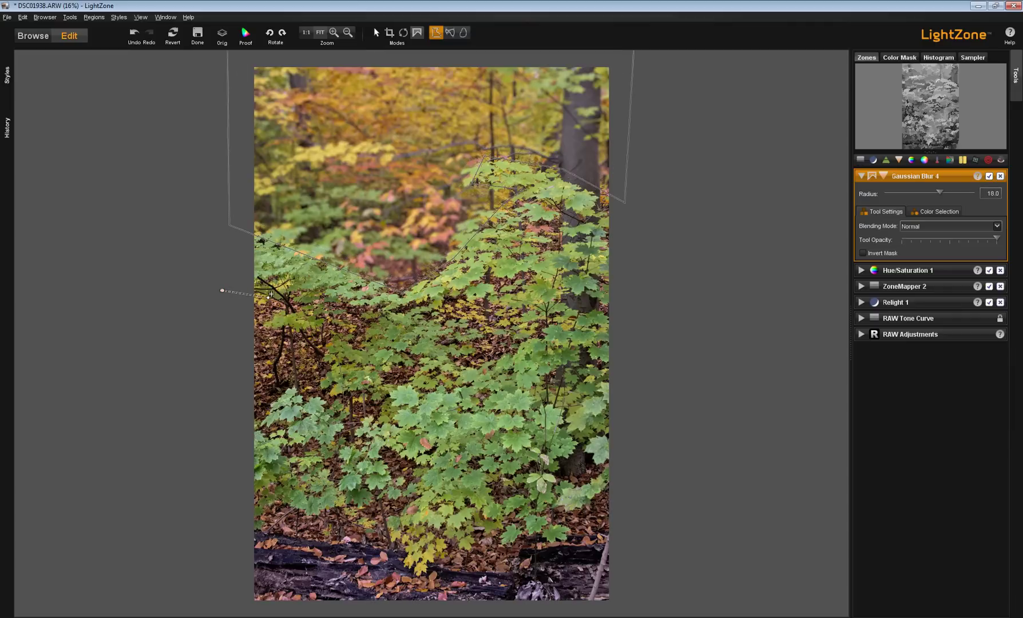
click(289, 300)
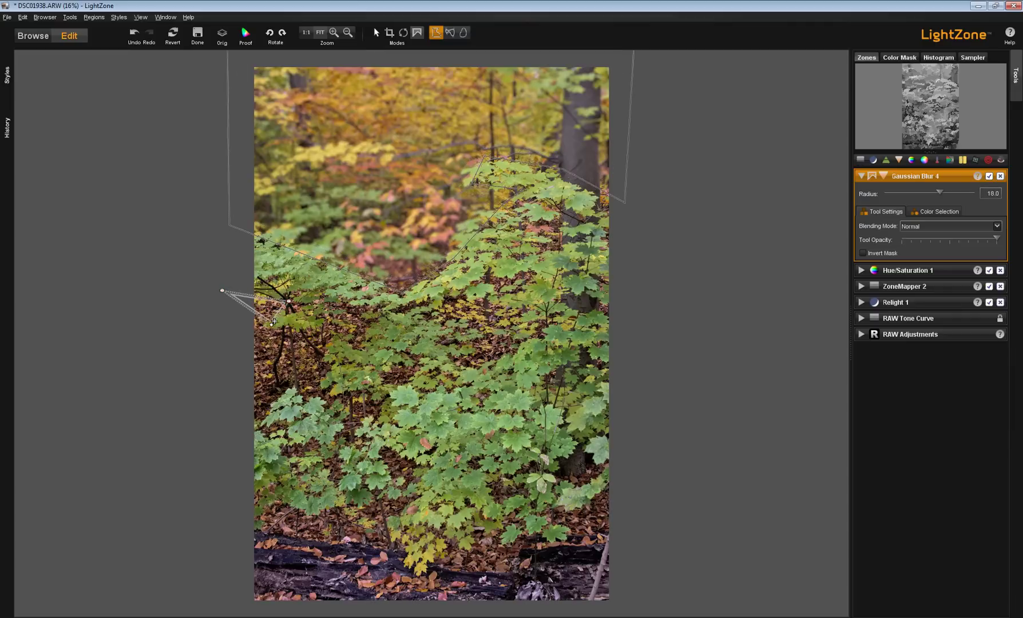
click(267, 325)
click(313, 332)
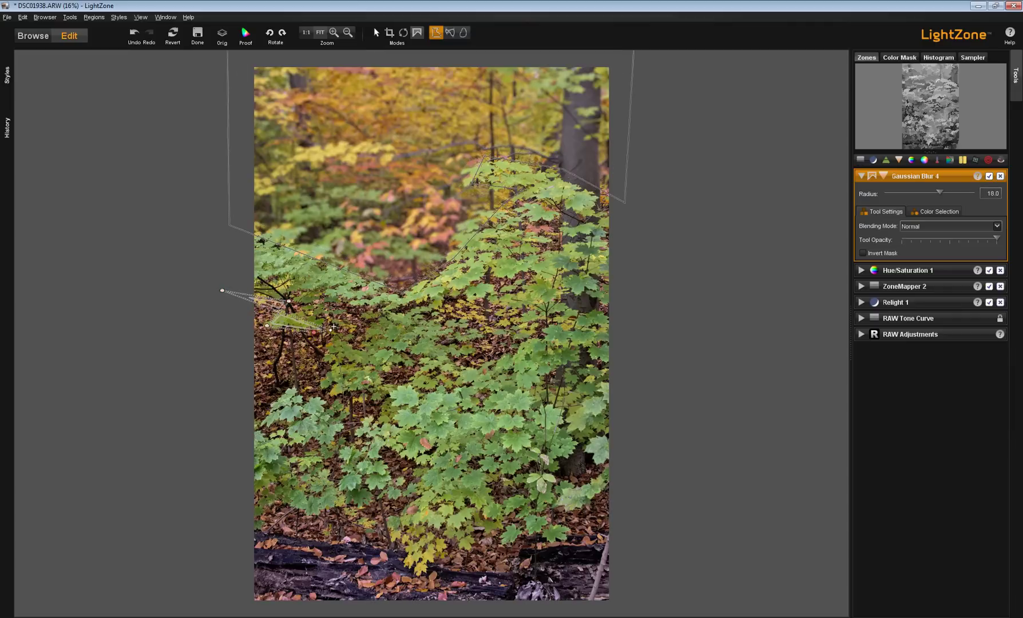
click(349, 327)
click(323, 359)
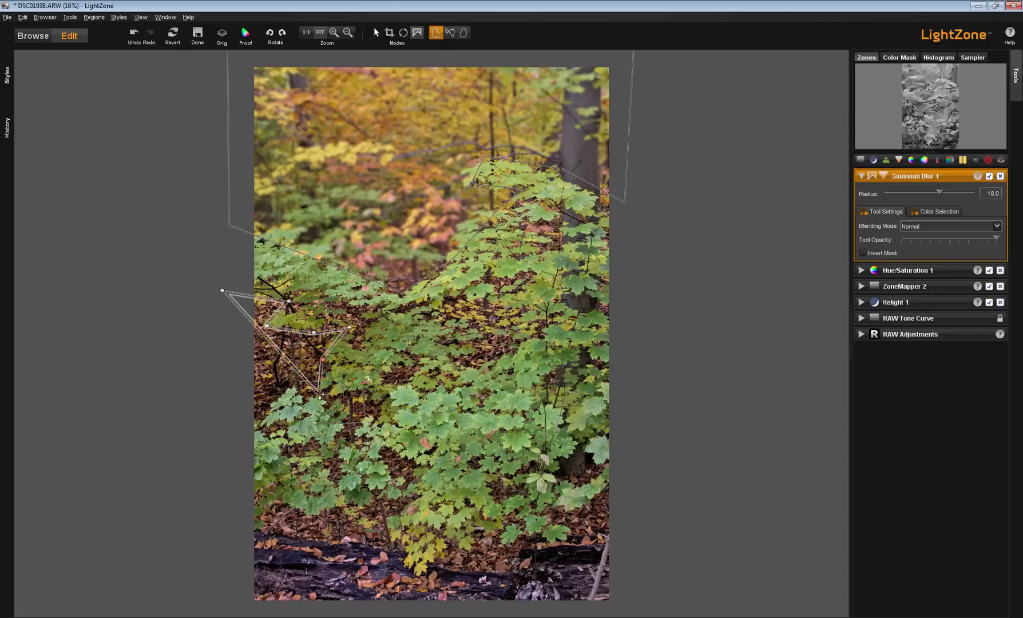
click(324, 397)
Close the left-foliage region, widen its feathered edge, and deselect it to view the blur
click(294, 399)
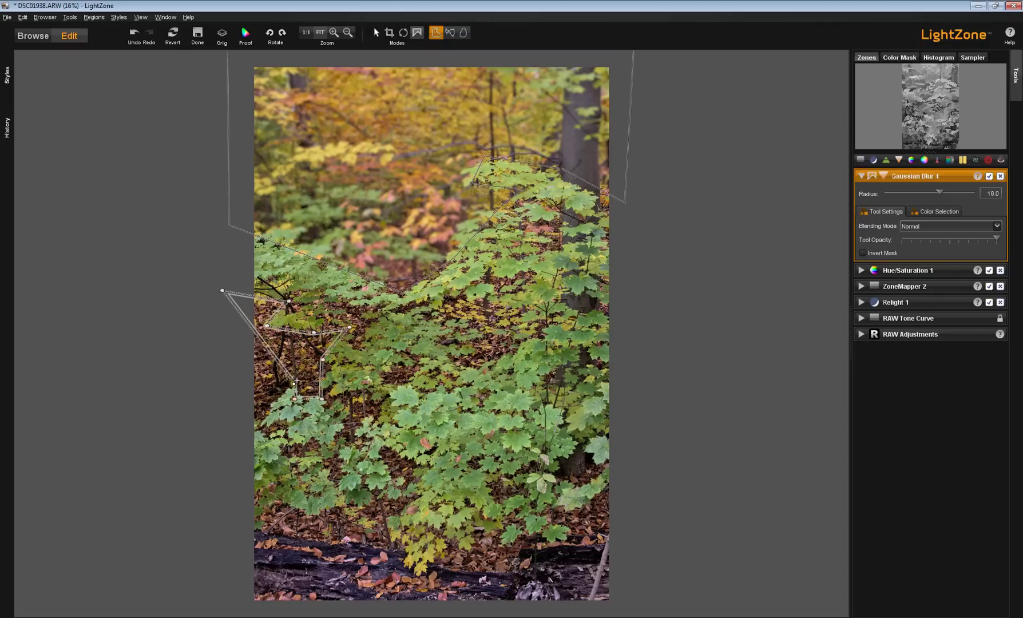
click(296, 381)
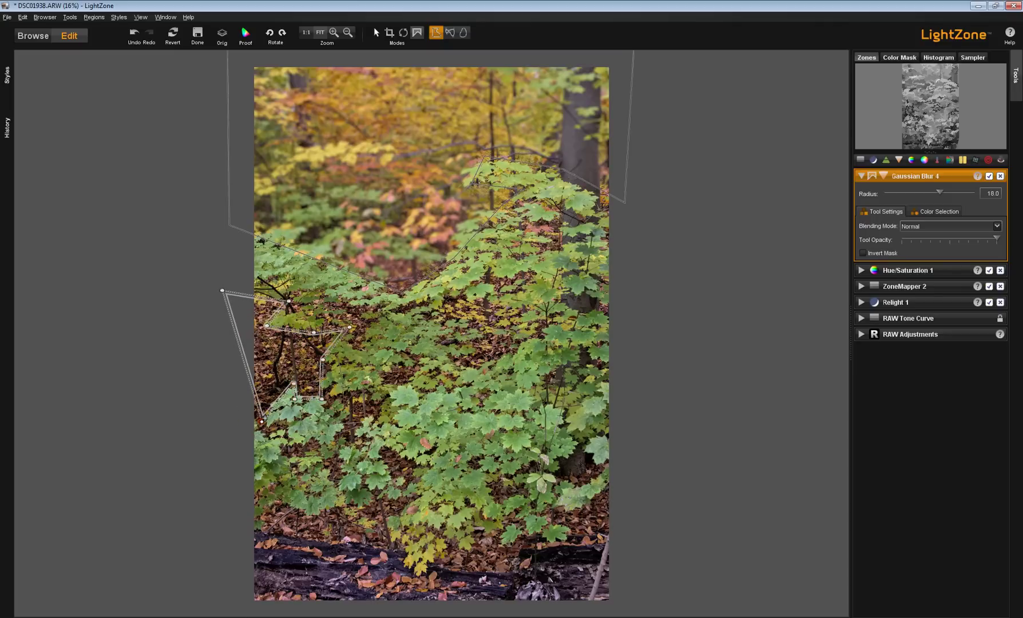
click(262, 421)
click(231, 425)
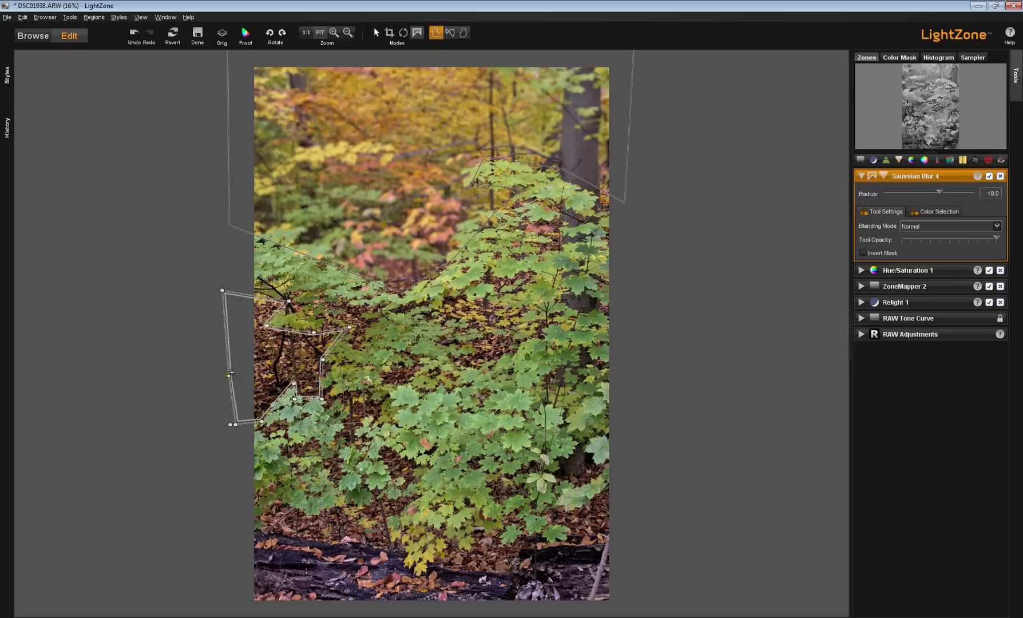
double_click(229, 374)
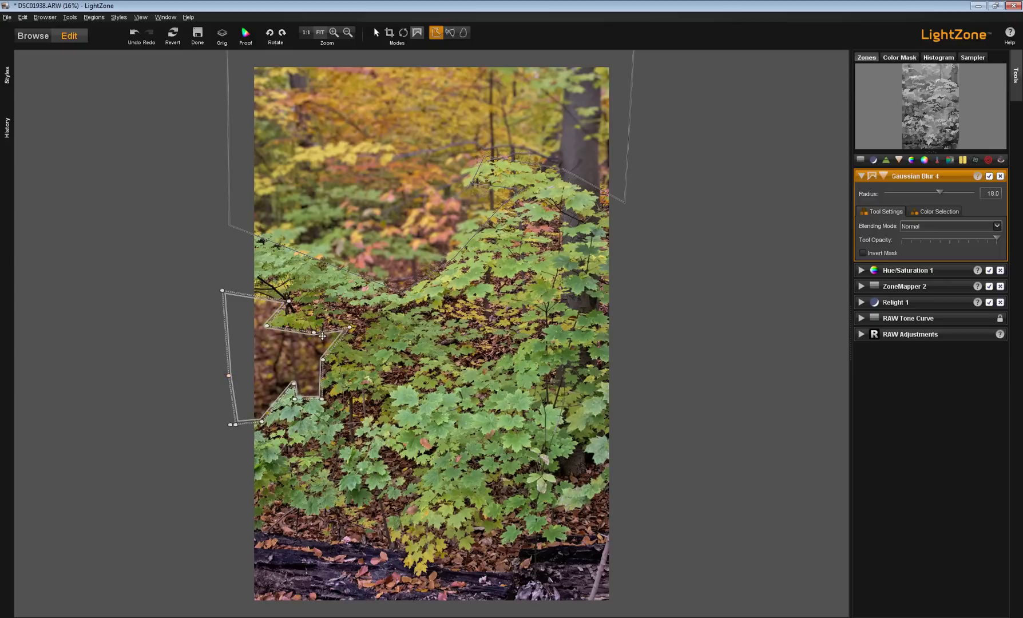
mouse_move(322, 336)
mouse_down()
mouse_move(267, 349)
mouse_move(322, 339)
mouse_up()
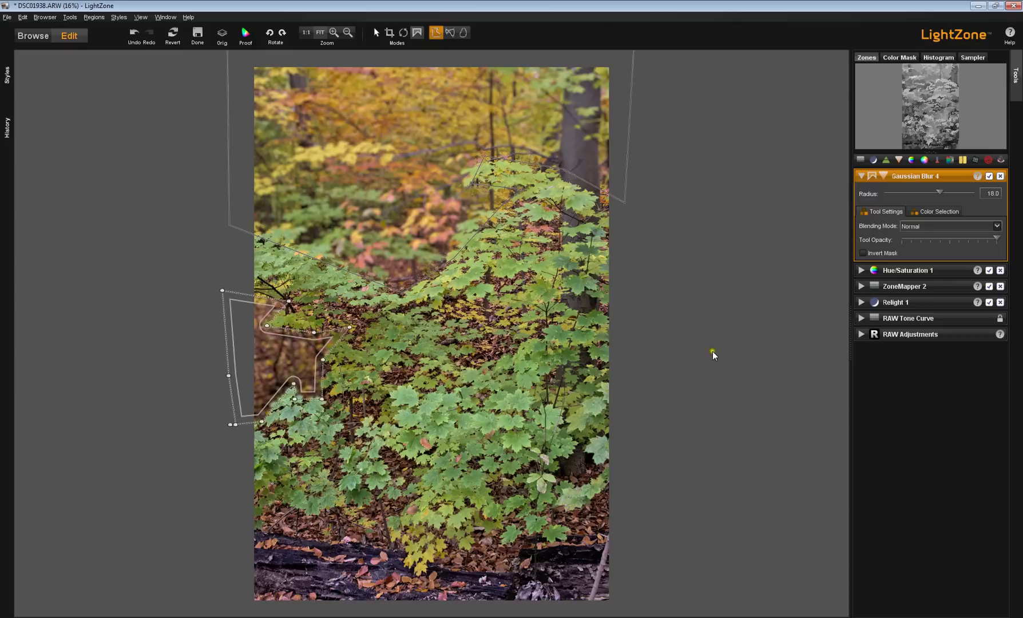
click(767, 350)
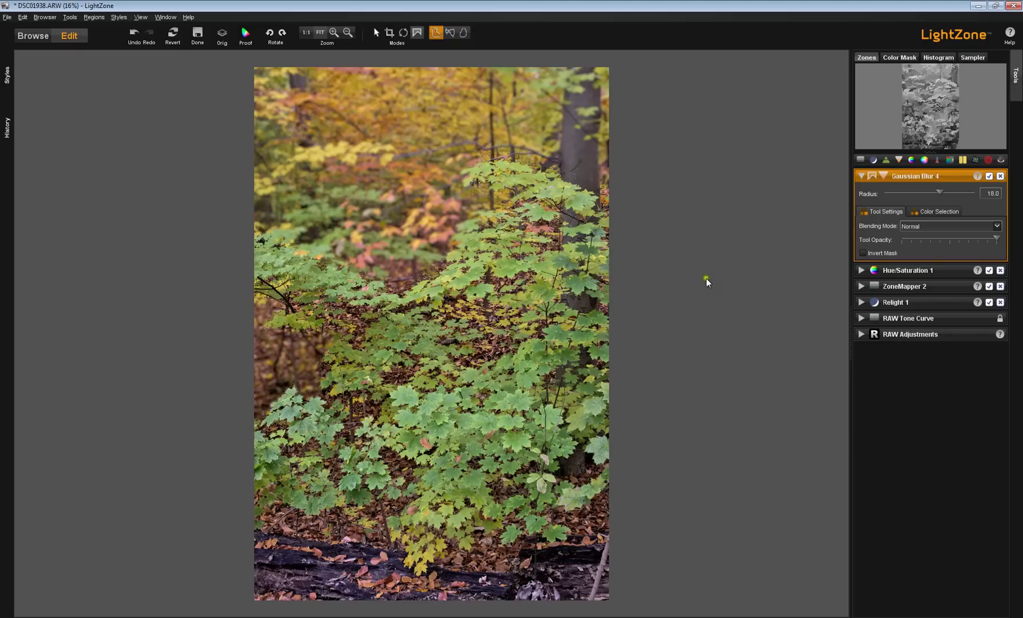
Delete the upper and lower-left blur regions and lower the blur radius to 0.1
right_click(563, 122)
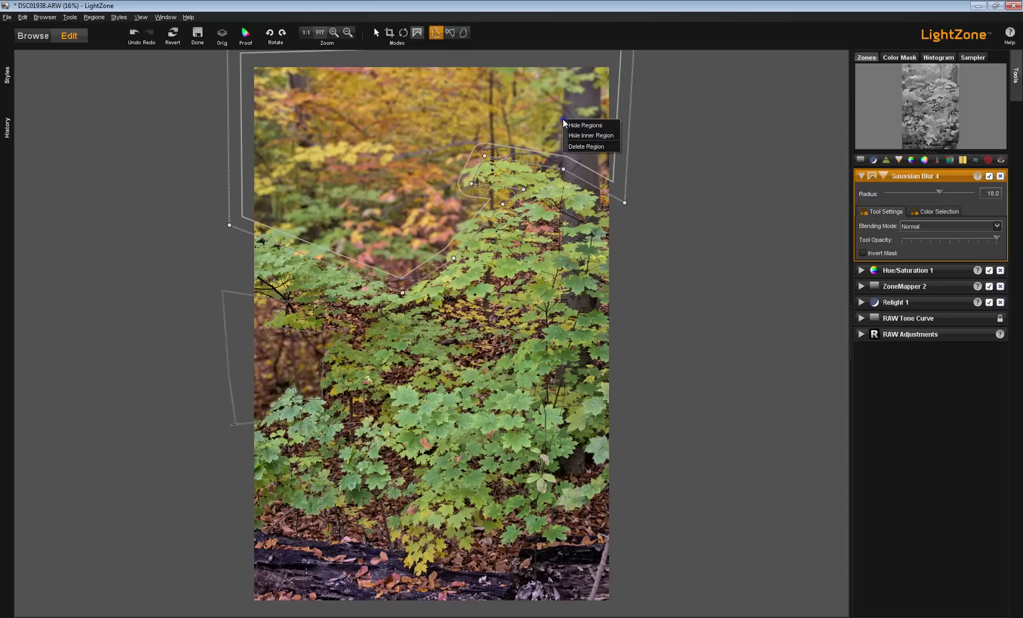
click(586, 147)
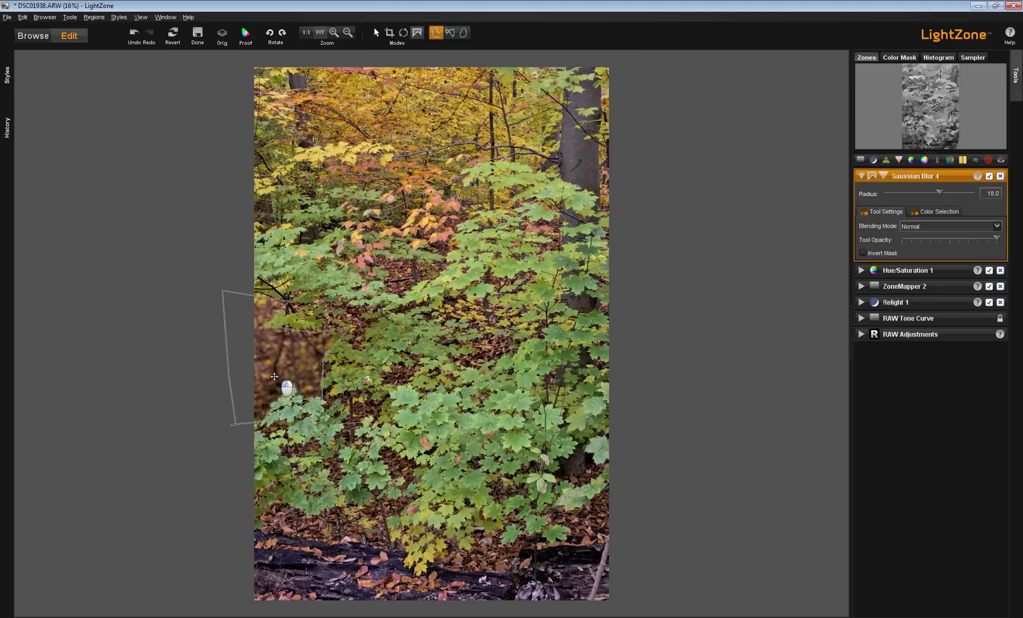
click(274, 376)
right_click(274, 376)
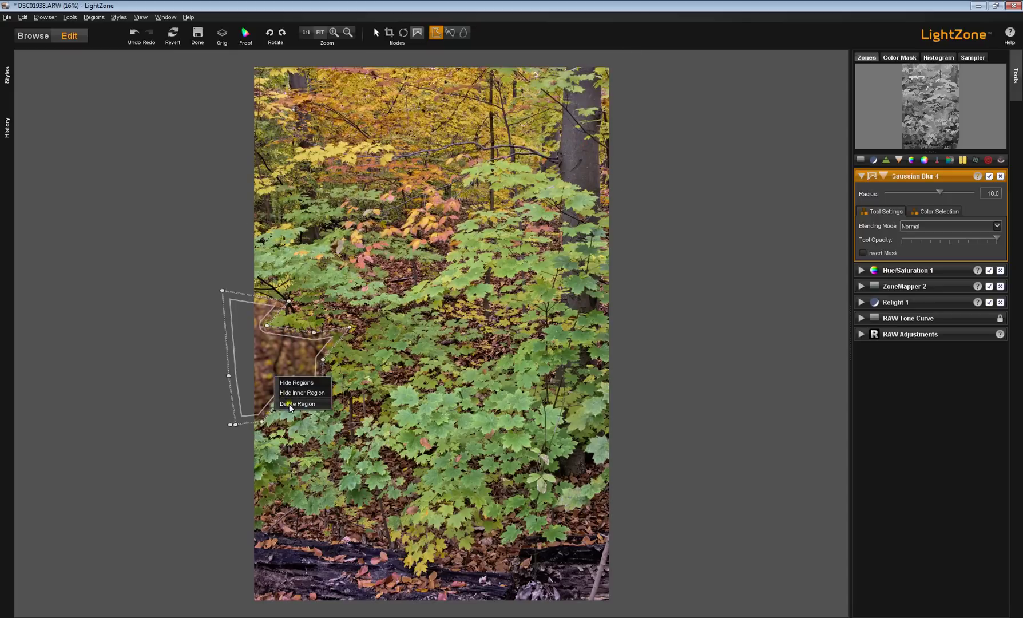
click(297, 401)
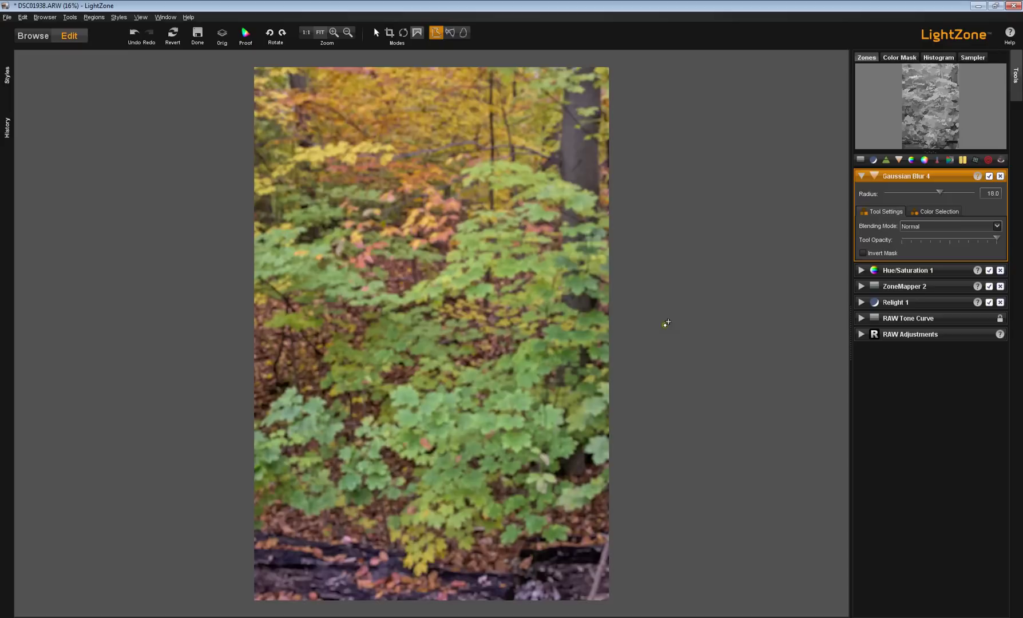
click(941, 193)
drag(941, 193, 883, 193)
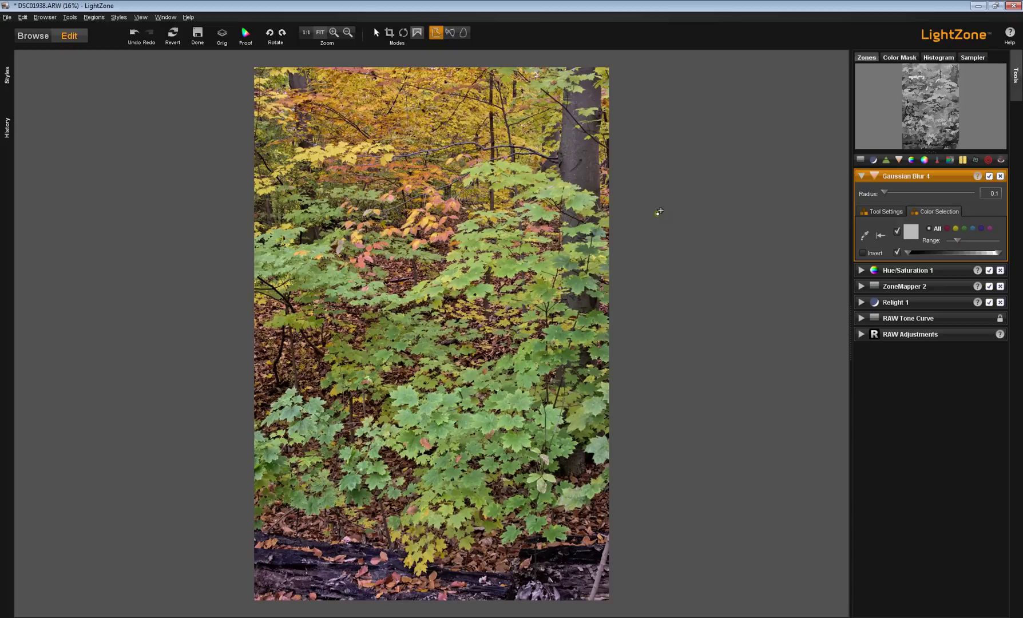
Sample a yellow tone, set the blur radius to 14.0, then reset the colour selection to all colours
click(865, 235)
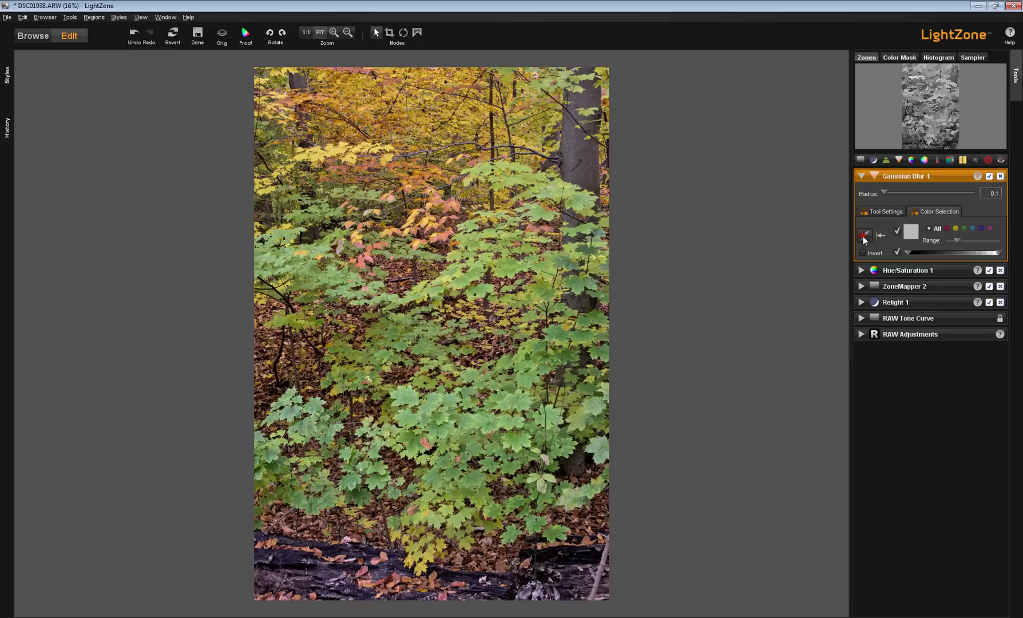
click(426, 115)
drag(885, 192, 936, 196)
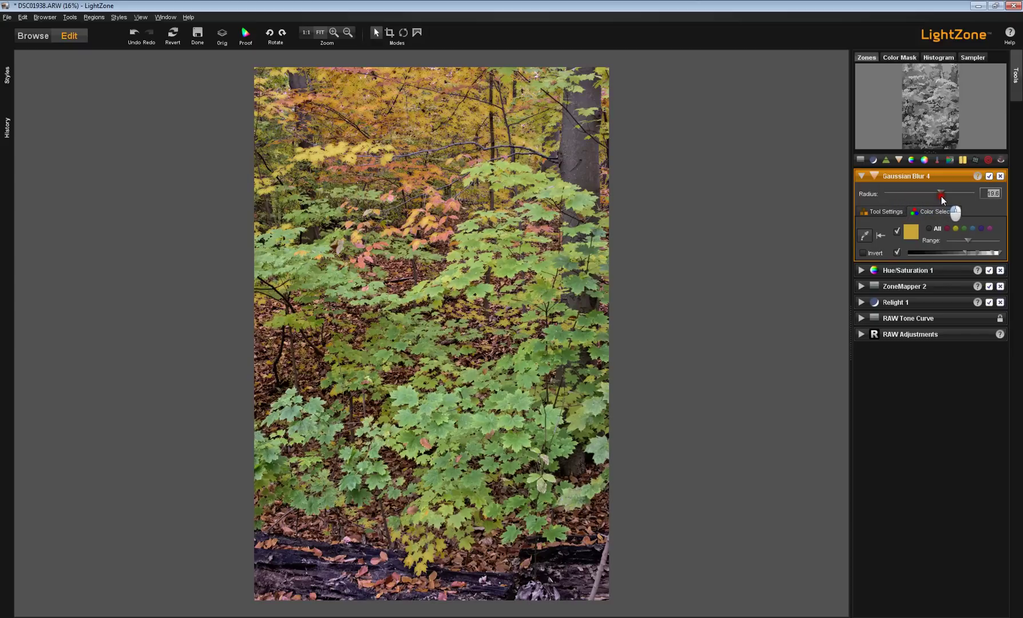
drag(941, 197, 942, 197)
drag(939, 195, 939, 195)
click(881, 251)
click(881, 235)
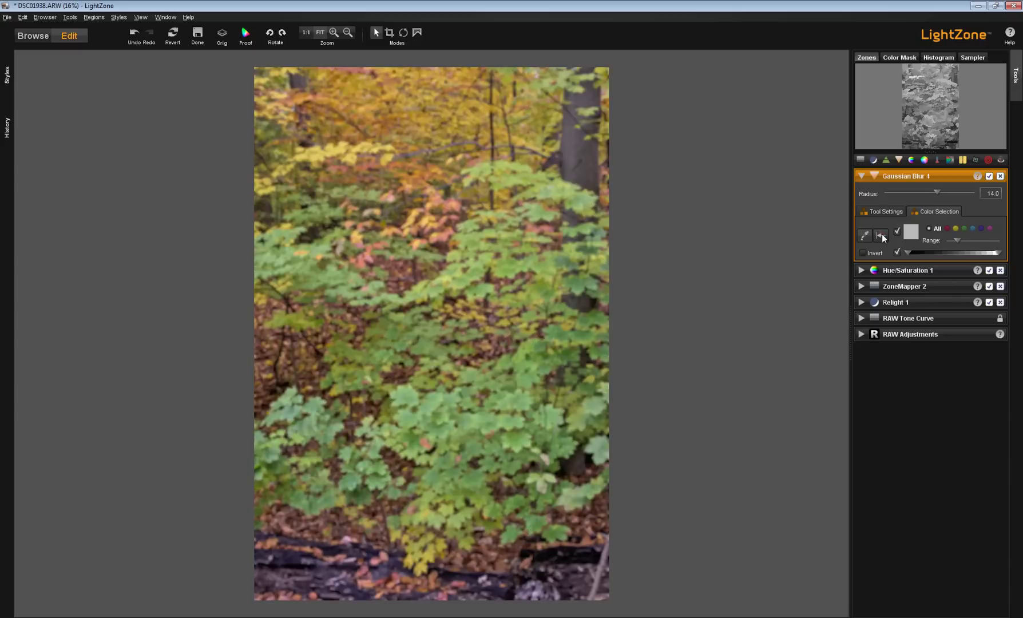
Drop the radius to 0.1, sample a leaf green, invert the selection, and raise the radius to 5.0
drag(935, 191, 881, 191)
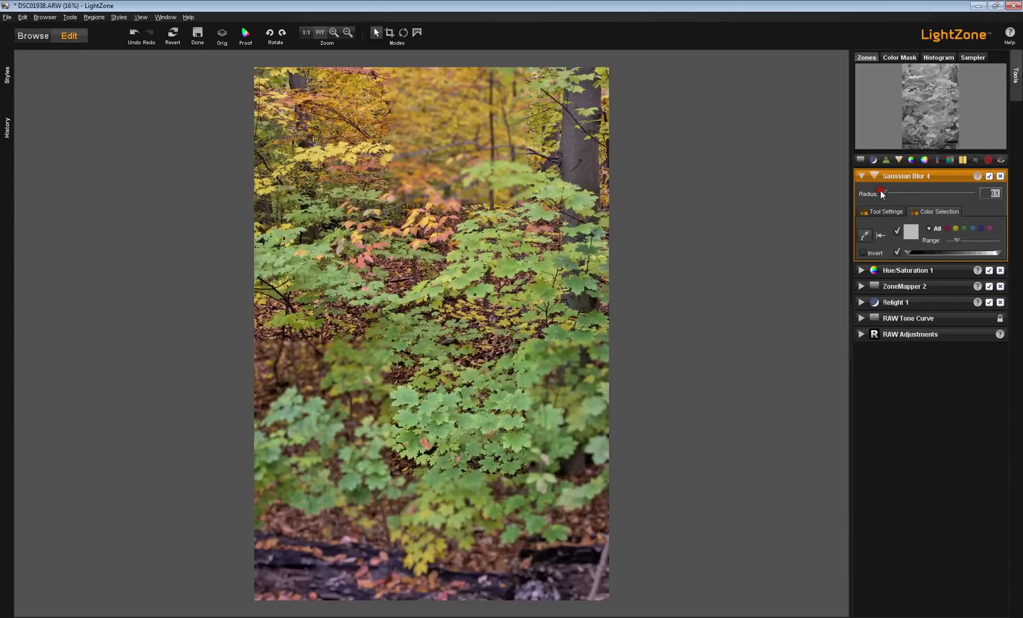
click(867, 236)
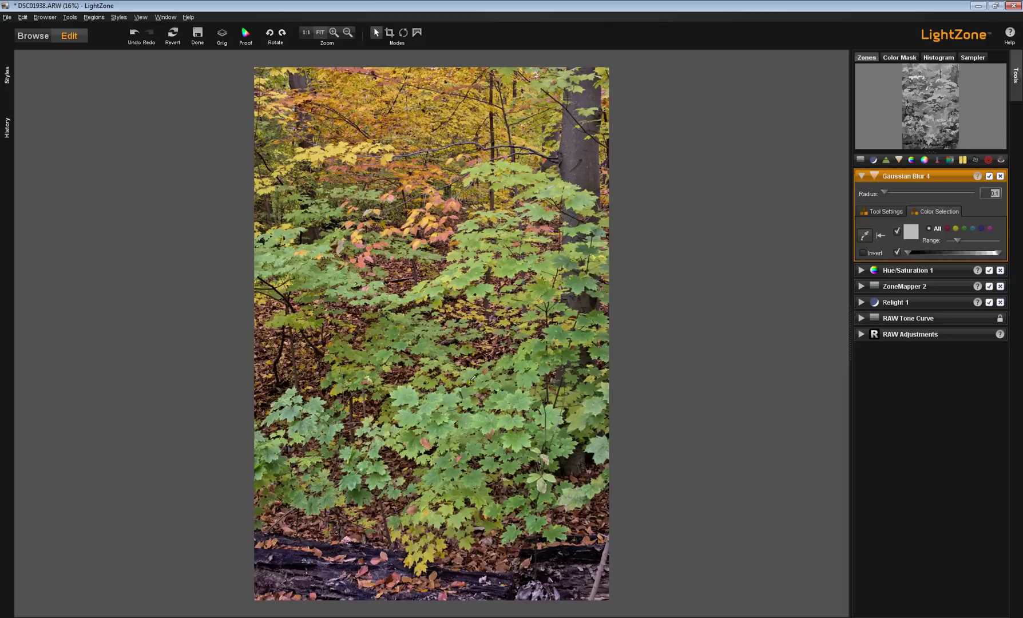
click(405, 396)
click(862, 252)
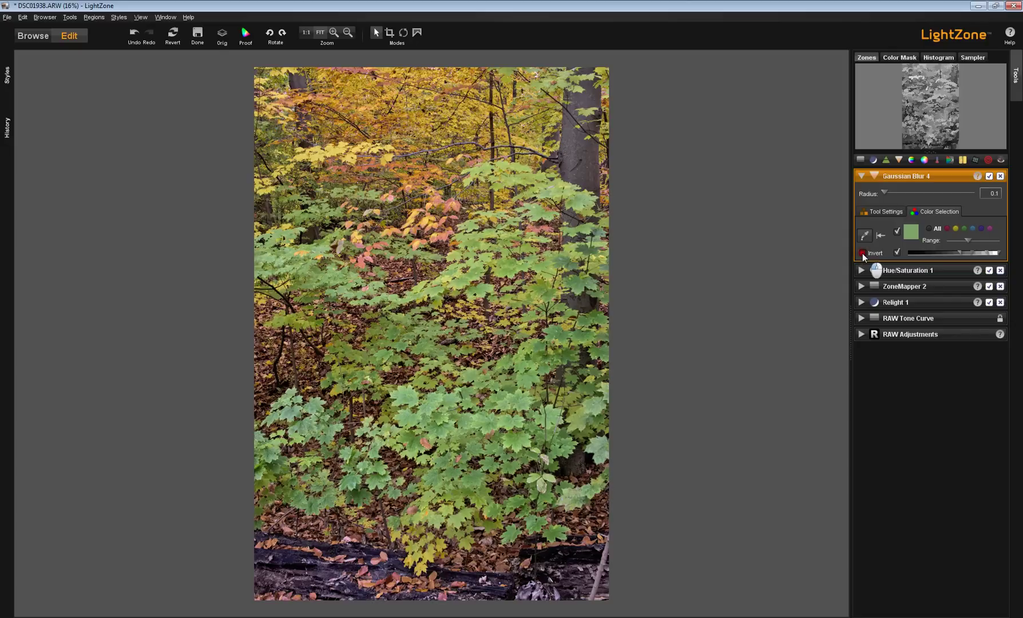
click(885, 193)
drag(906, 193, 936, 196)
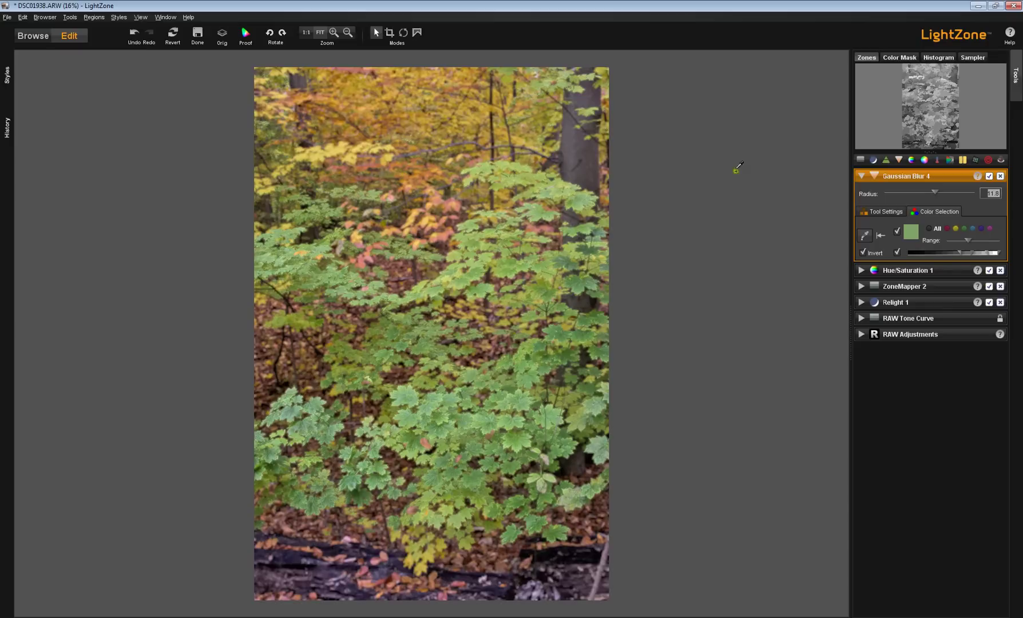
Set the radius to 9.9, resample darker then lighter leaf greens, re-inverting the selection each time
drag(935, 192, 934, 192)
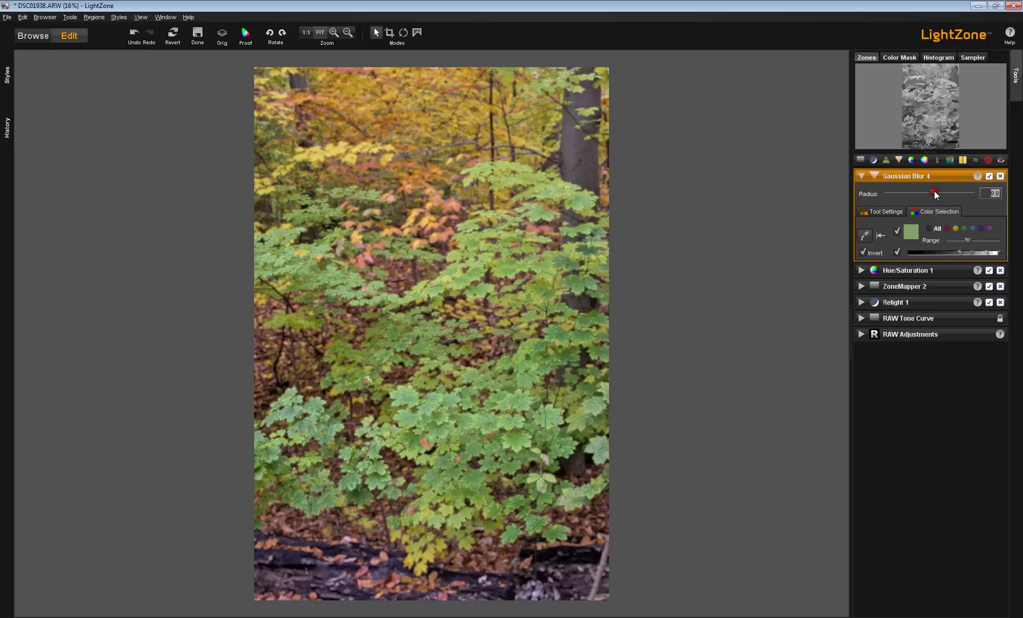
click(541, 346)
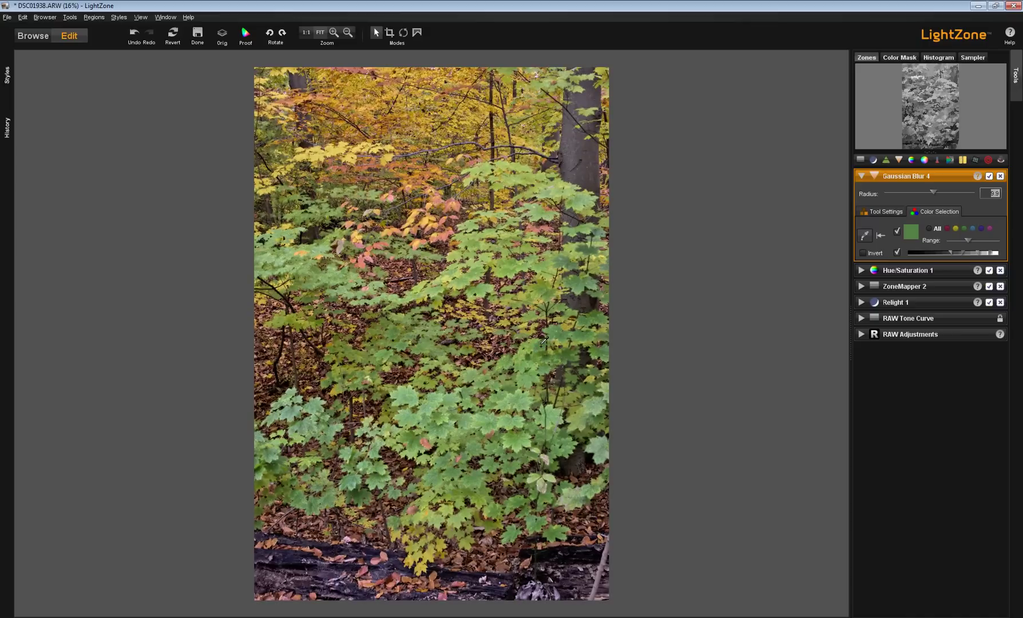
click(863, 252)
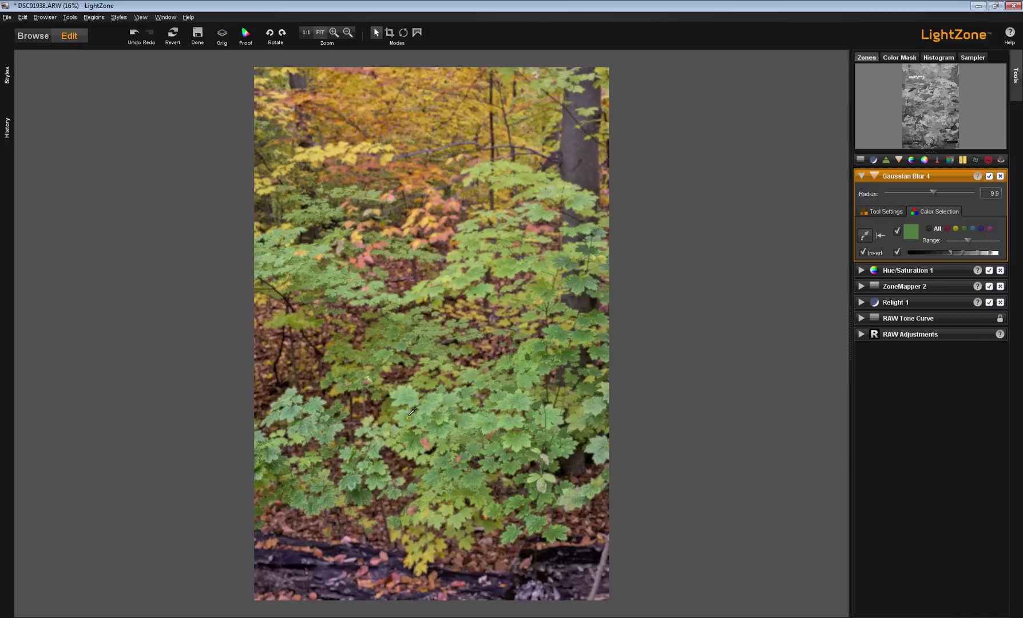
click(424, 427)
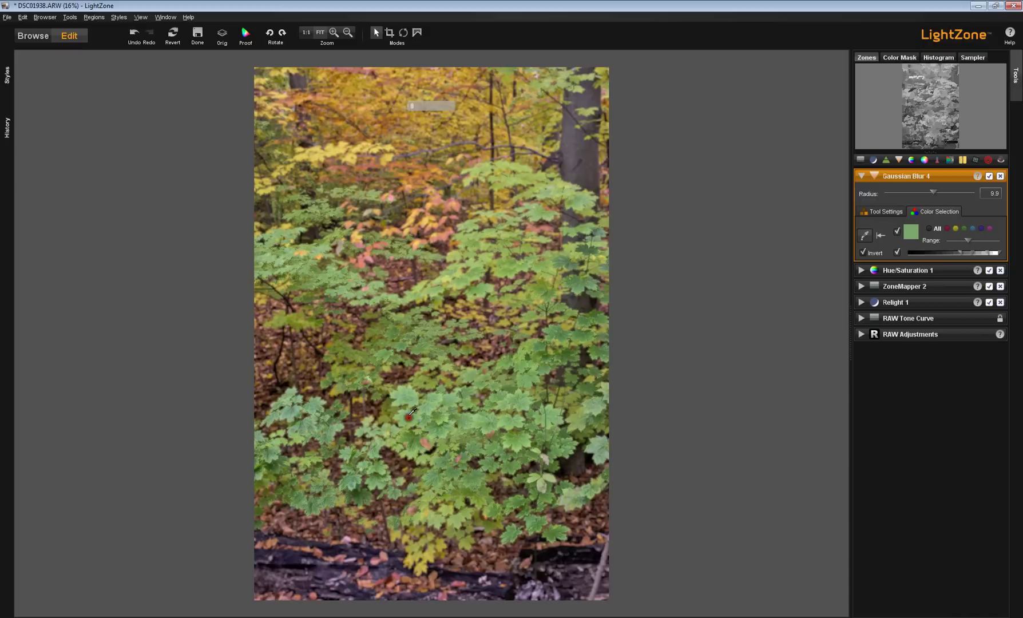
click(861, 252)
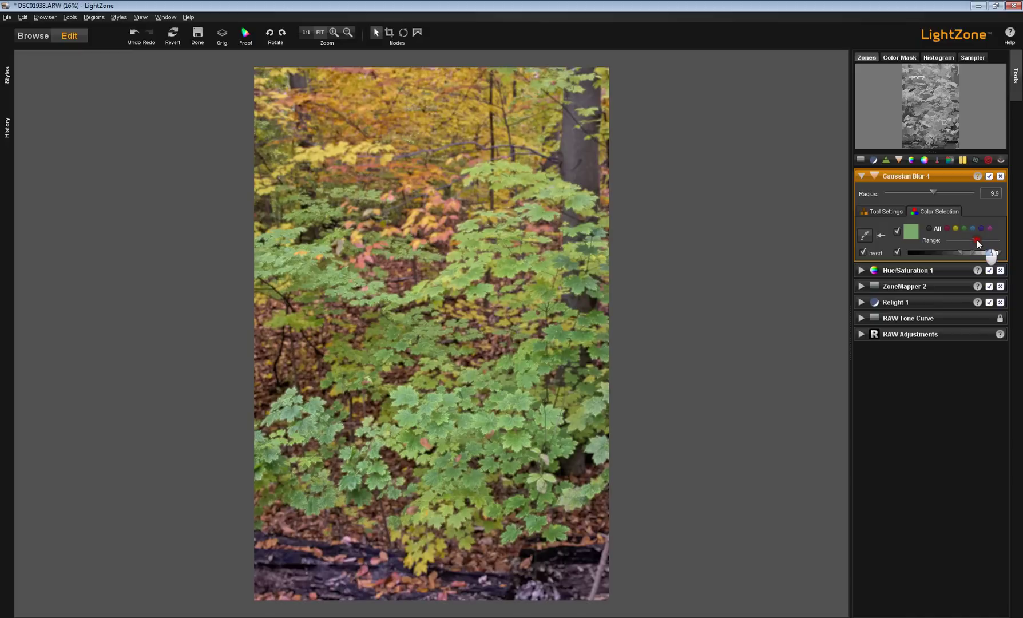
Adjust the green selection's Range slider and its luminosity slider
drag(977, 240, 979, 240)
drag(967, 252, 957, 252)
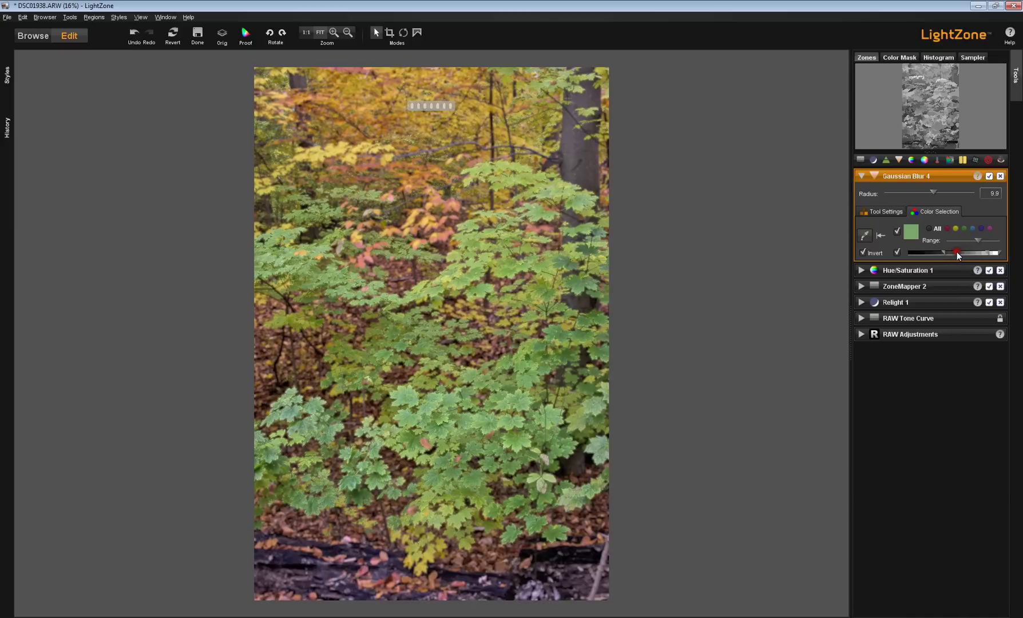